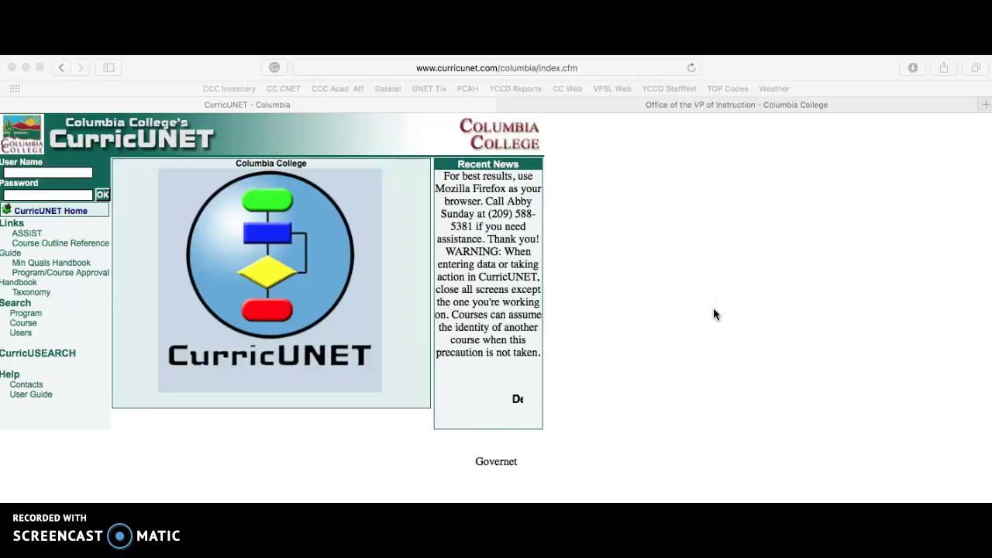
click(667, 151)
click(595, 73)
click(597, 68)
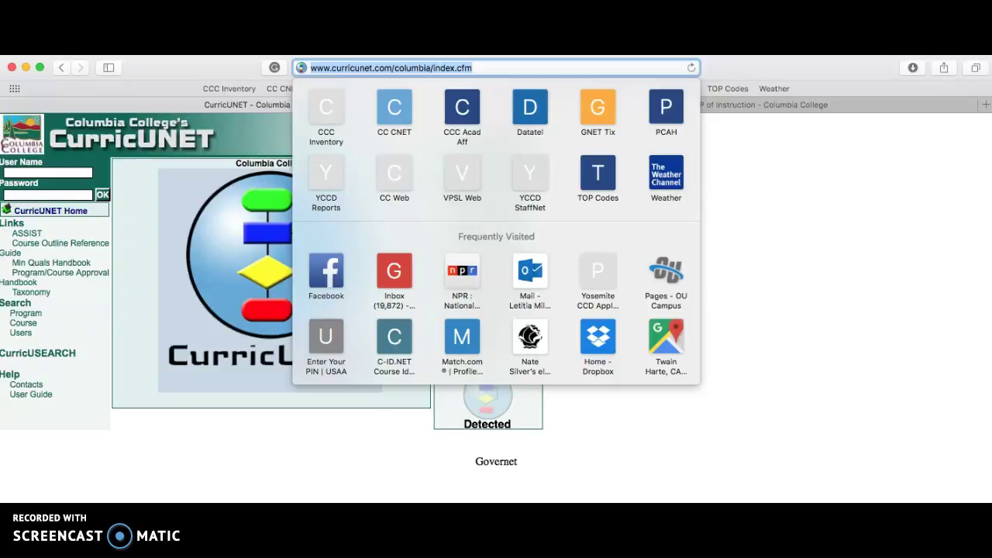
key(Escape)
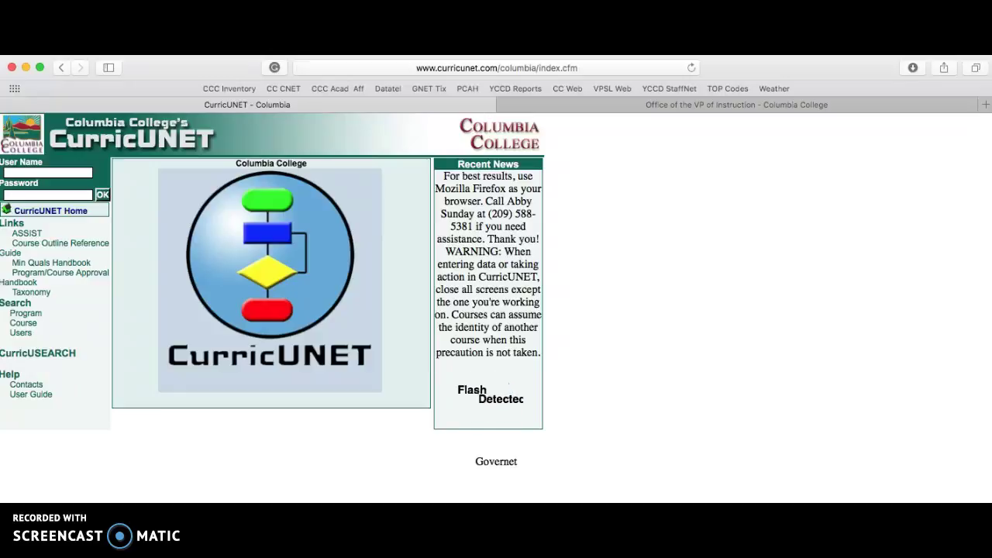
click(369, 86)
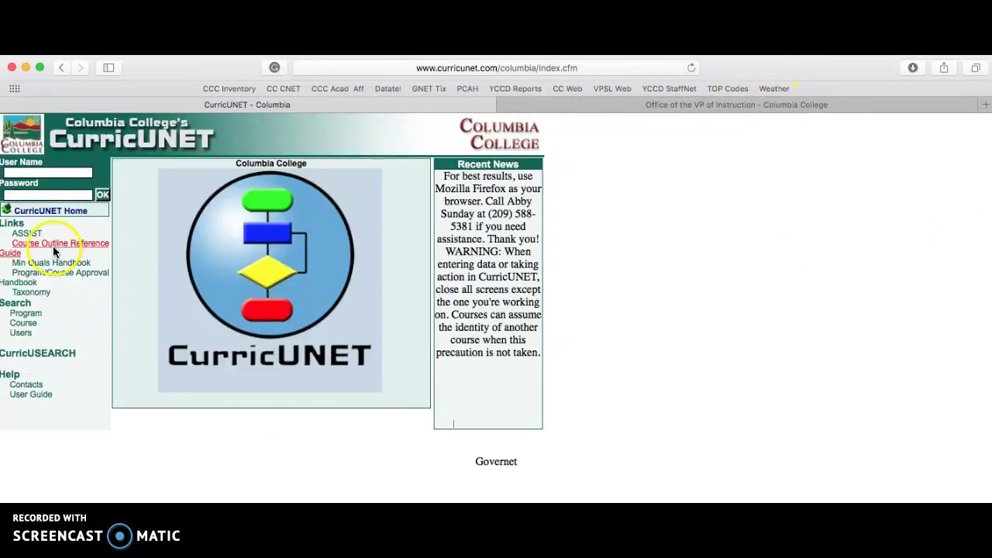
Step: Log in to the Columbia College site by filling in the account's user name and password
click(48, 172)
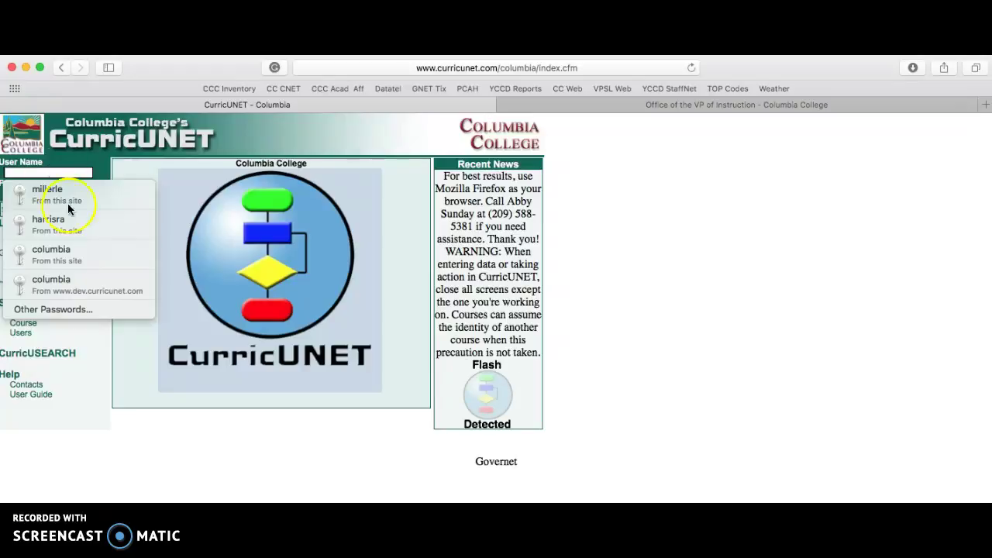
key(Escape)
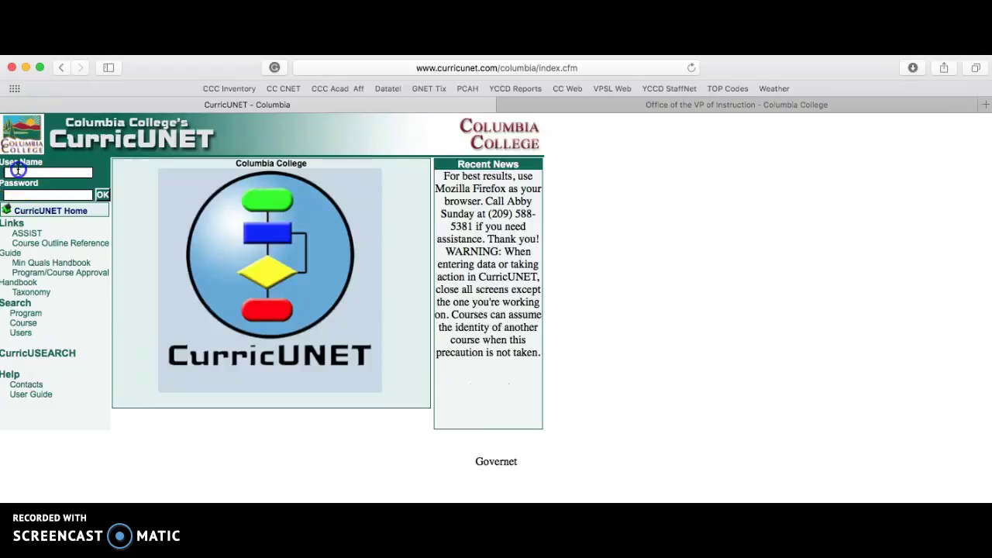
click(17, 172)
click(83, 195)
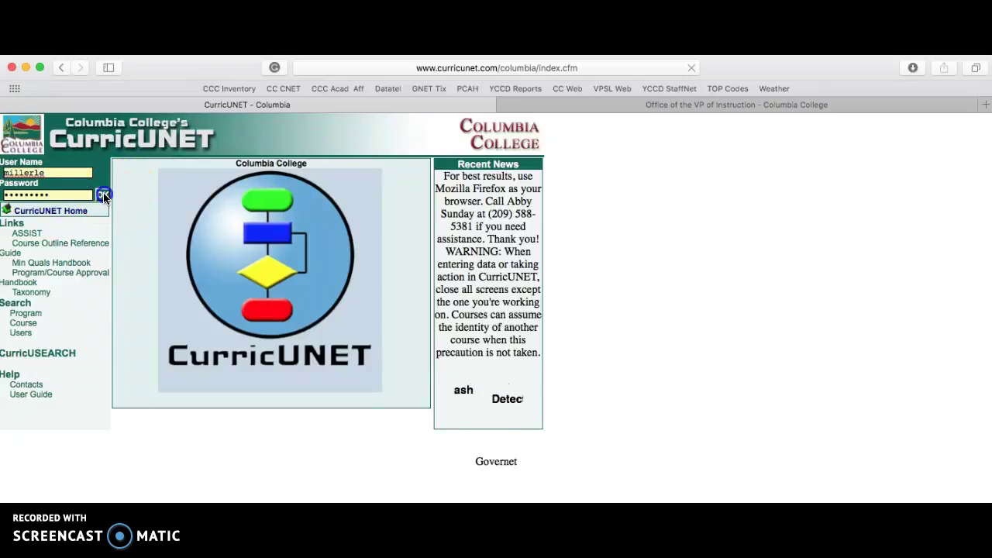
click(102, 195)
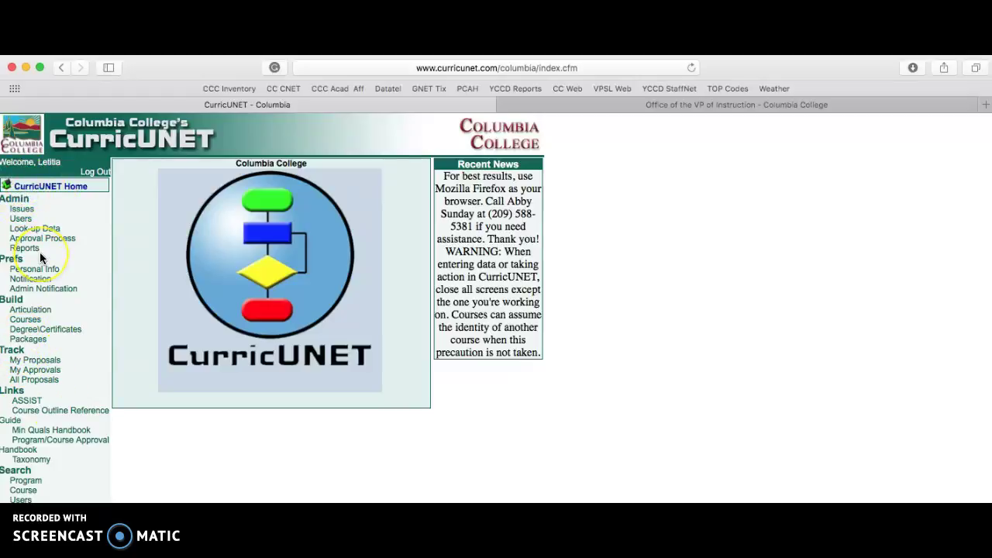
Step: Open the course-building page and select the ANTHR-Anthropology department
click(25, 321)
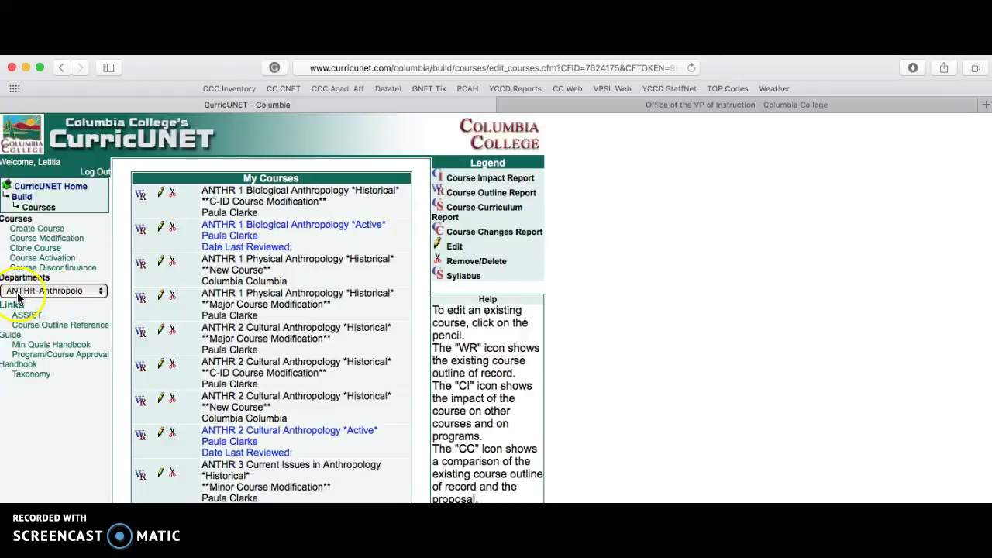
click(101, 293)
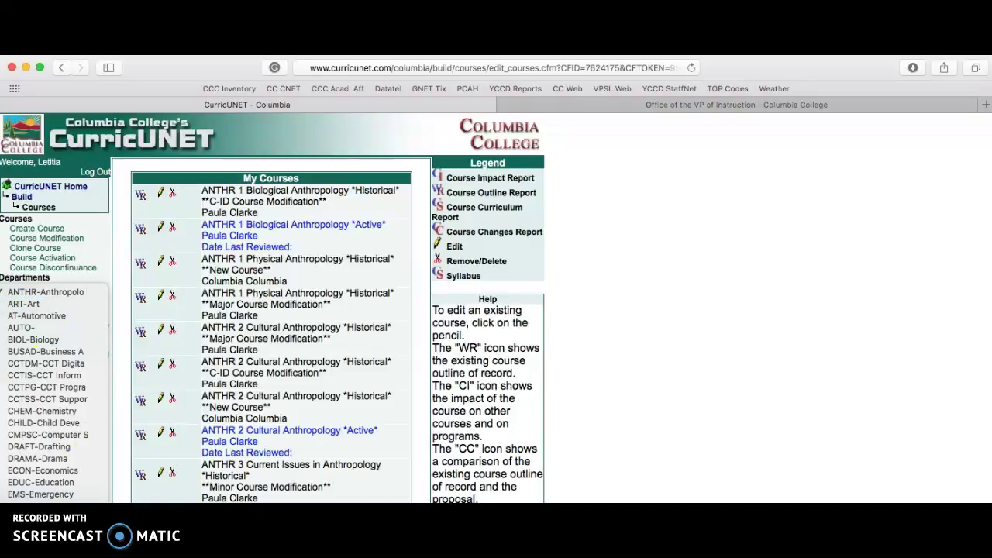
click(48, 292)
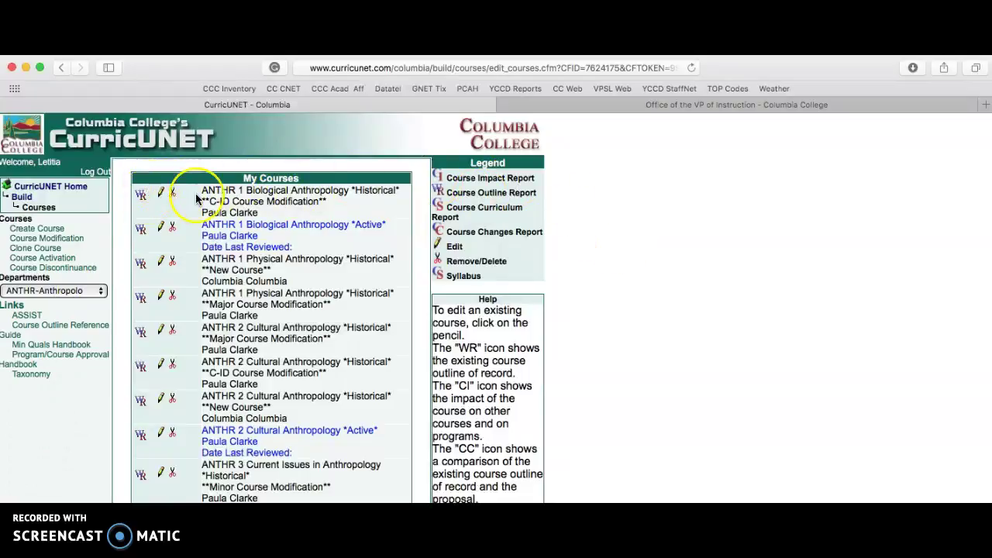
Step: Look through the My Courses list and examine the status label of the blue ANTHR 1 Biological Anthropology entry
scroll(196, 199, down, 5)
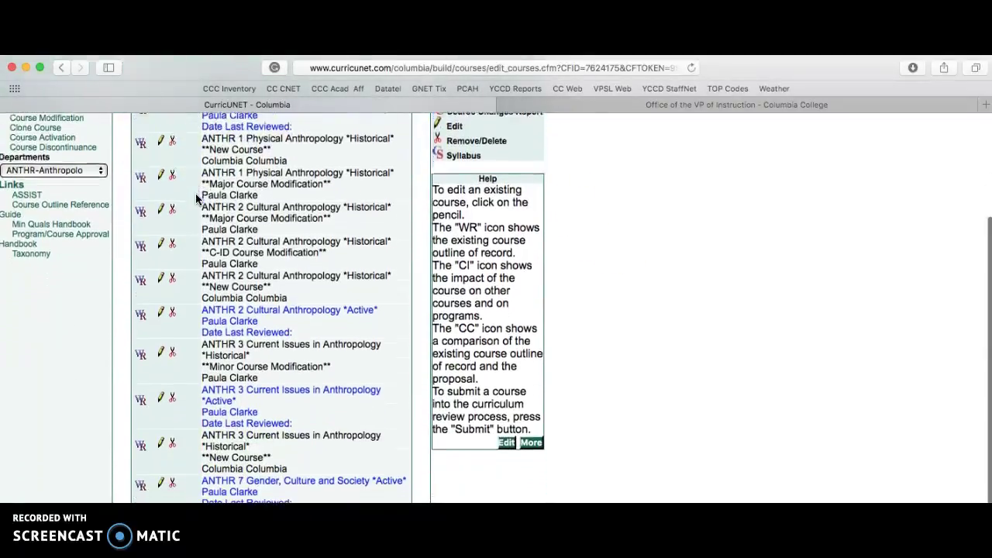
scroll(268, 322, down, 2)
scroll(305, 339, up, 6)
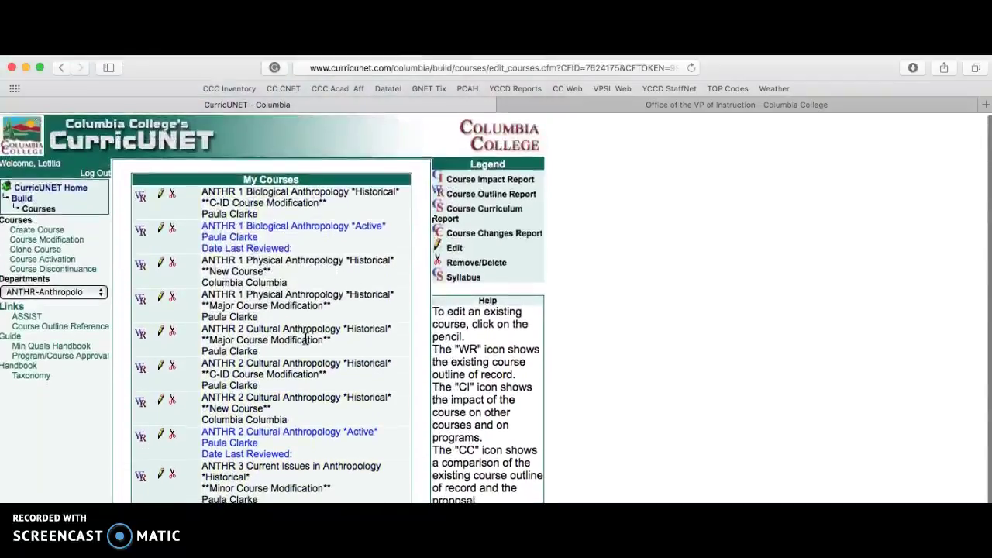
scroll(306, 339, down, 2)
scroll(334, 248, up, 2)
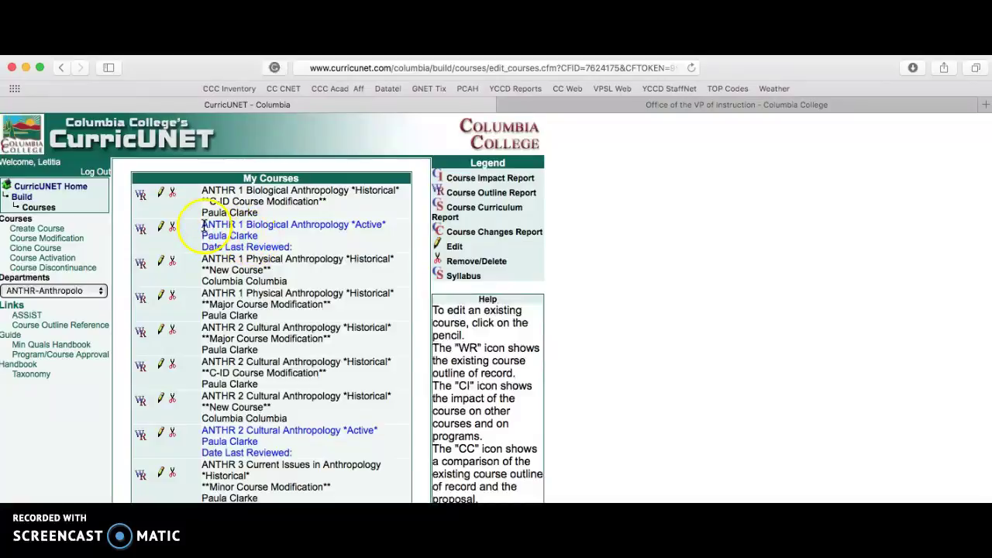
double_click(368, 224)
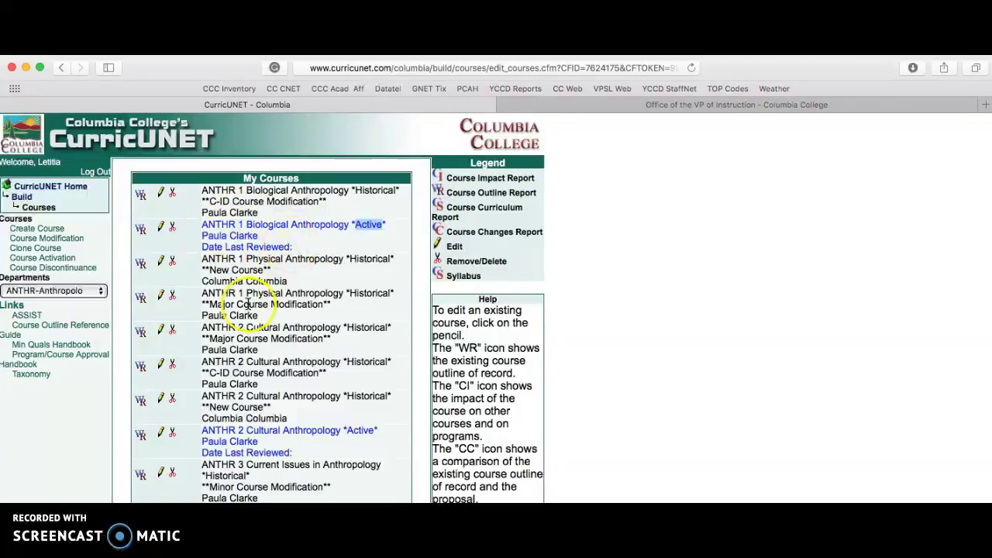
click(237, 441)
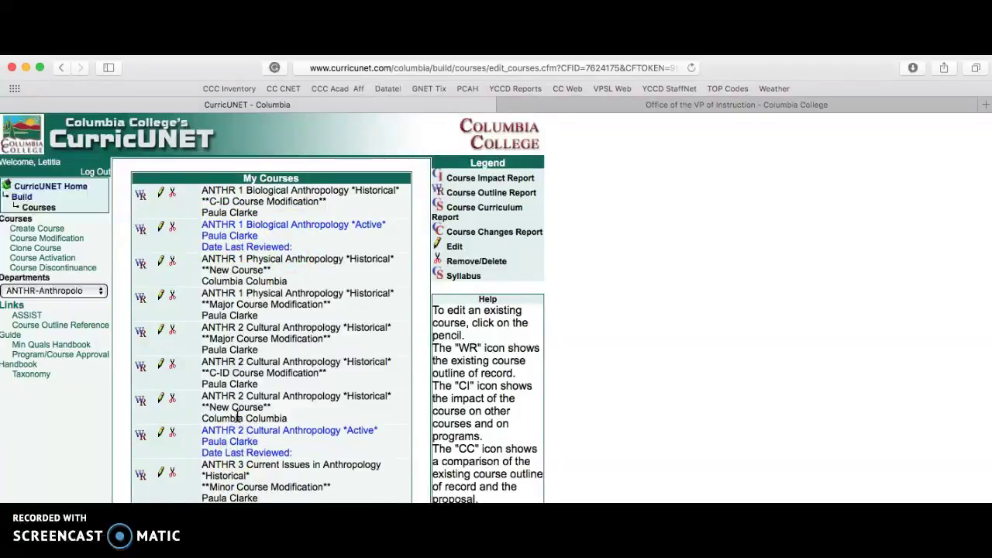
Step: Compare the active ANTHR 3 Current Issues in Anthropology entry with its historical minor course modification entry
scroll(237, 419, down, 4)
drag(295, 401, 208, 360)
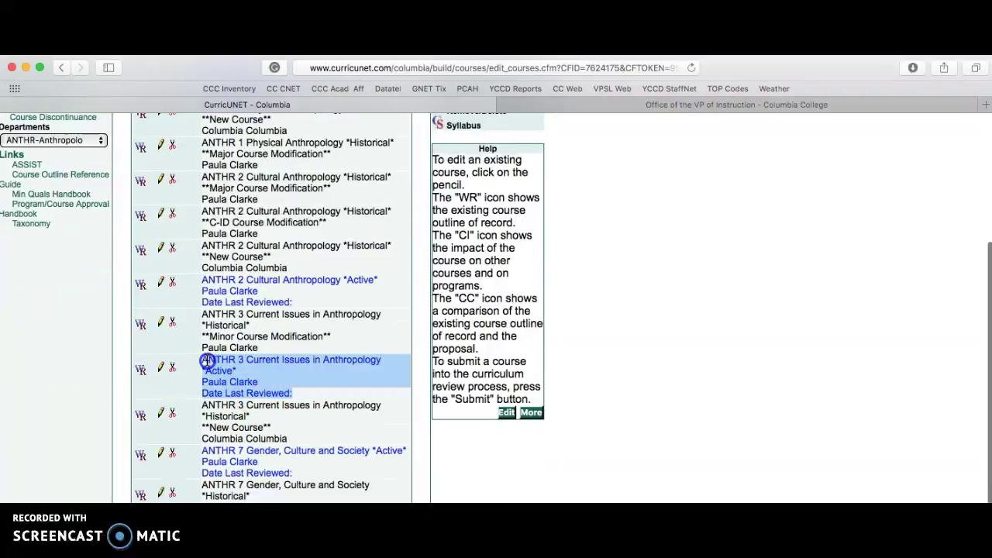
click(284, 332)
scroll(256, 341, up, 1)
click(221, 337)
click(238, 338)
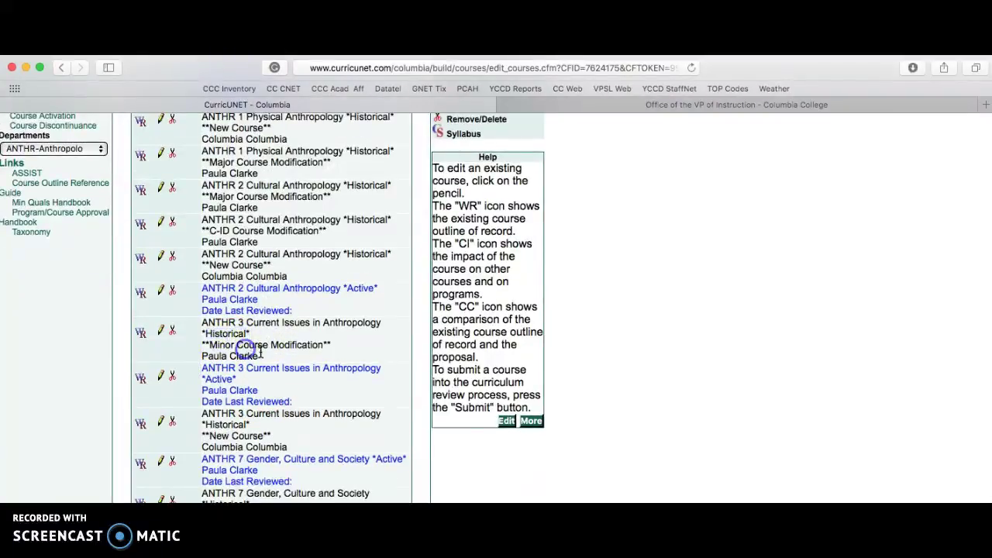
drag(258, 355, 208, 319)
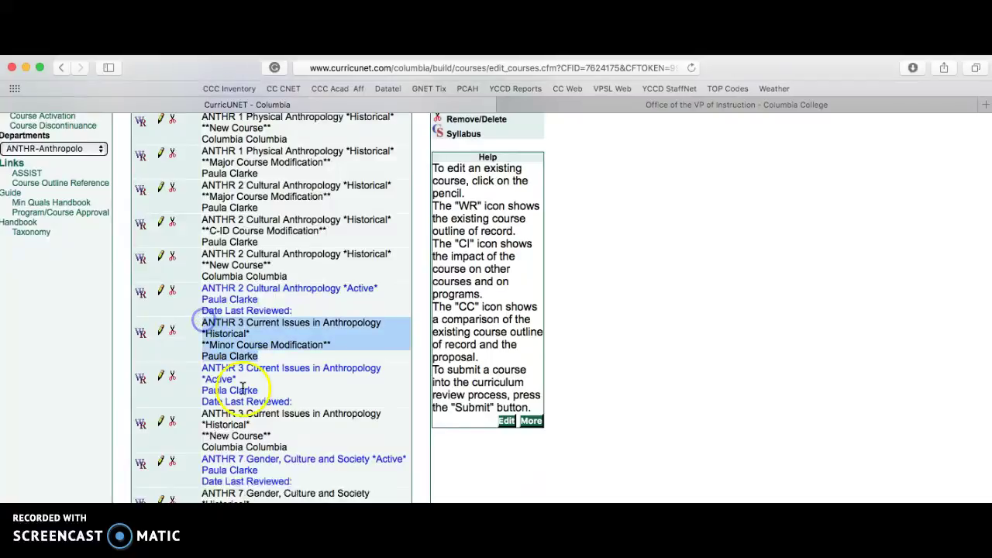
drag(293, 400, 202, 369)
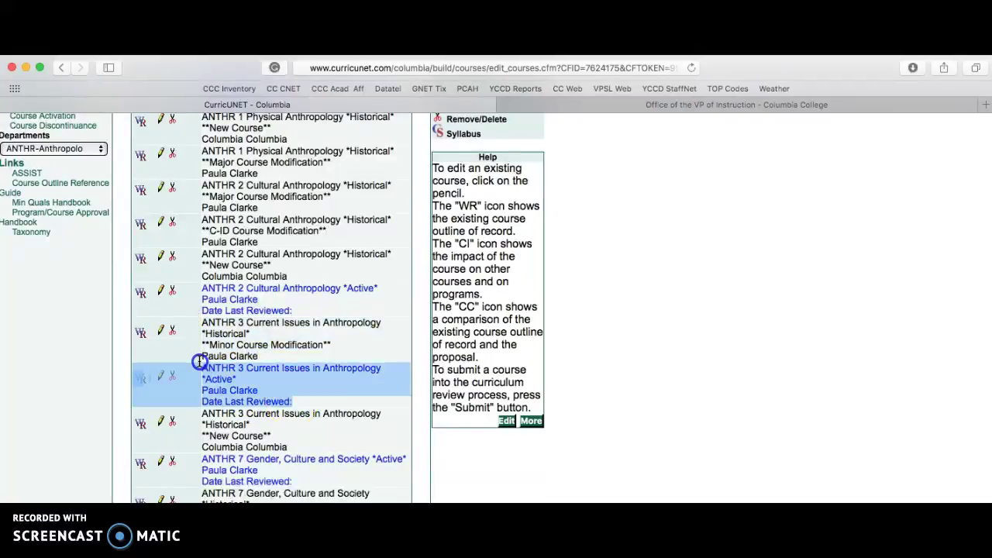
click(253, 358)
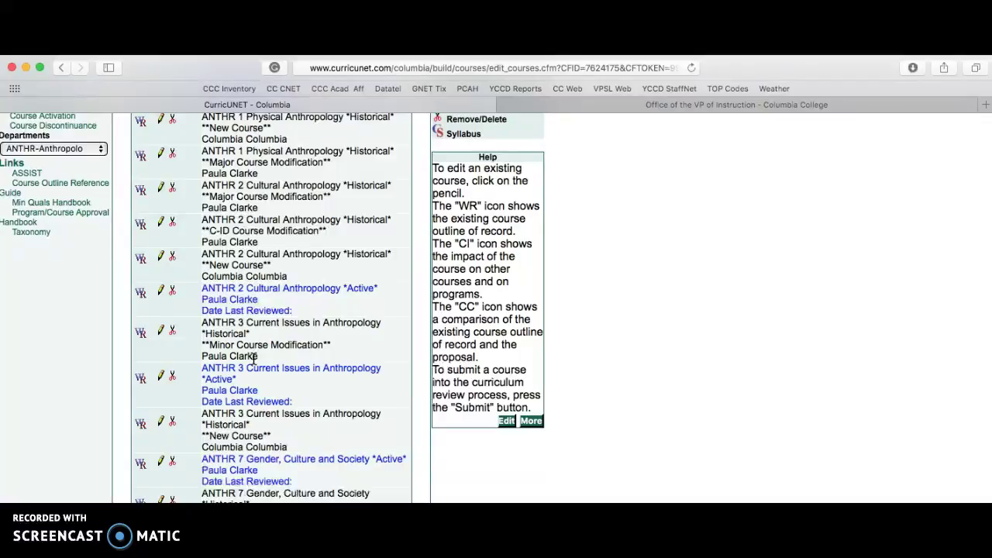
scroll(253, 359, down, 1)
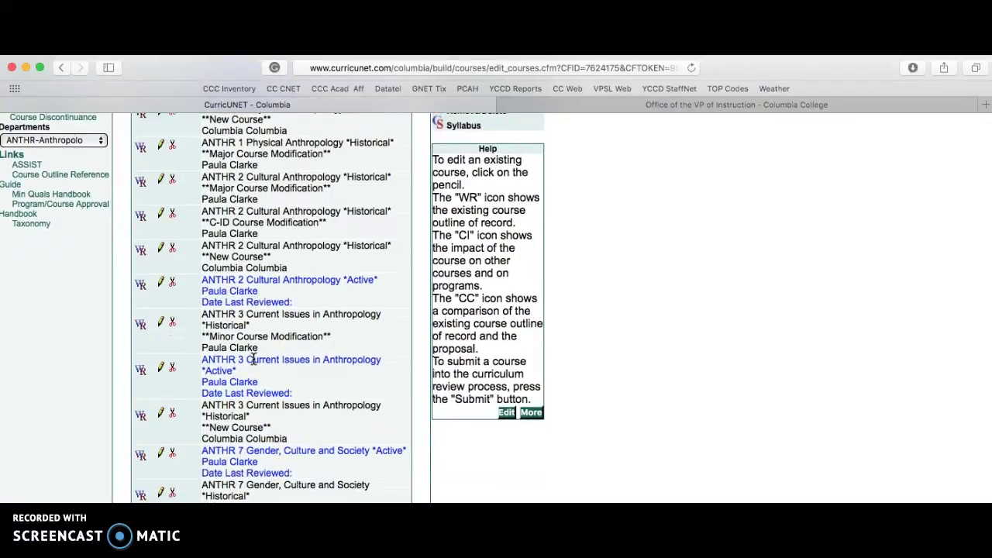
scroll(253, 359, up, 5)
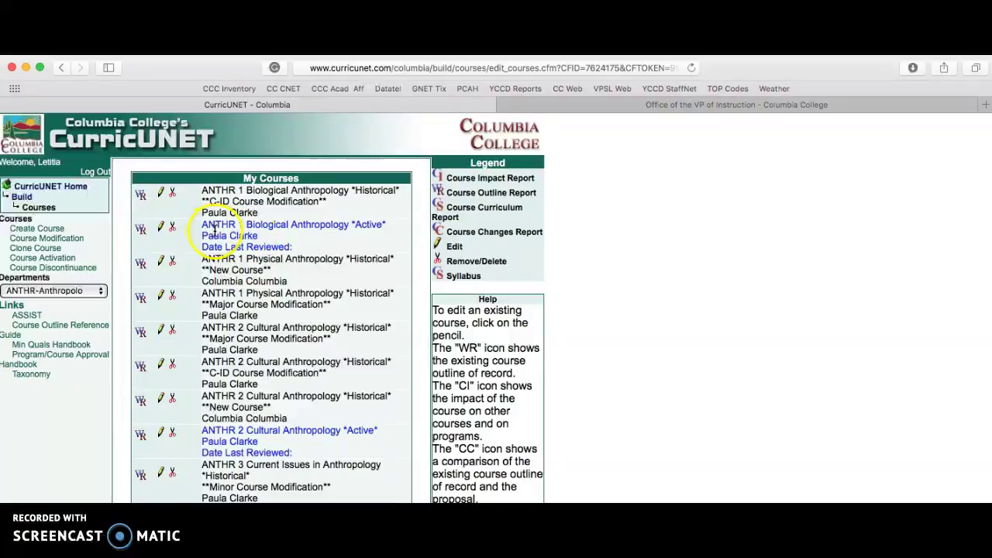
Step: Open the active ANTHR 1 Biological Anthropology course for editing and review the catalog description and cross-listing answer on its Cover page
click(162, 231)
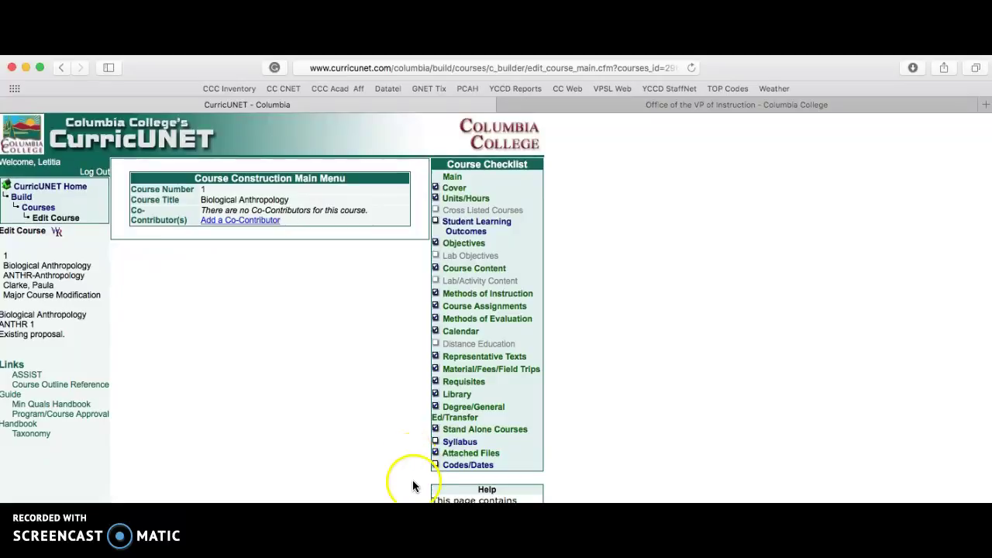
click(454, 188)
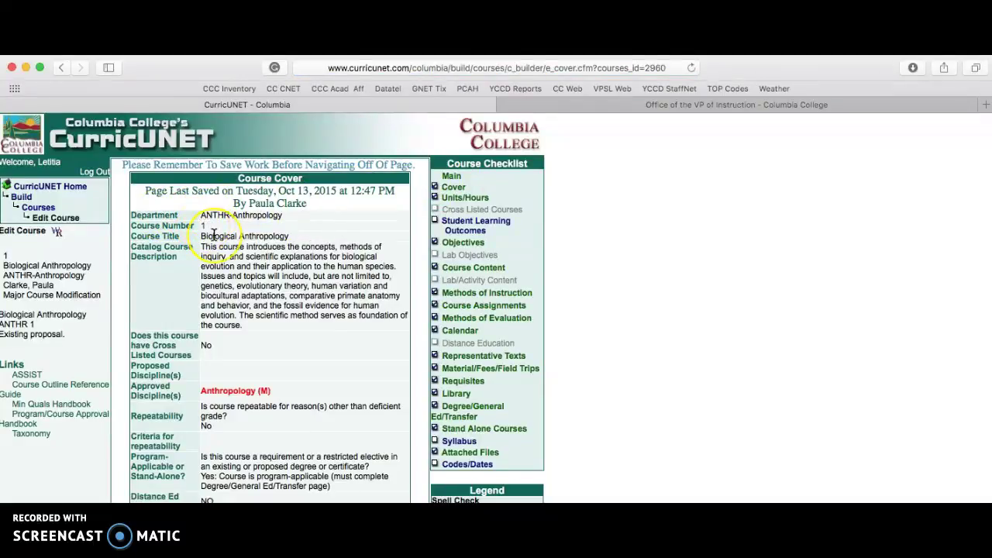
drag(202, 245, 242, 325)
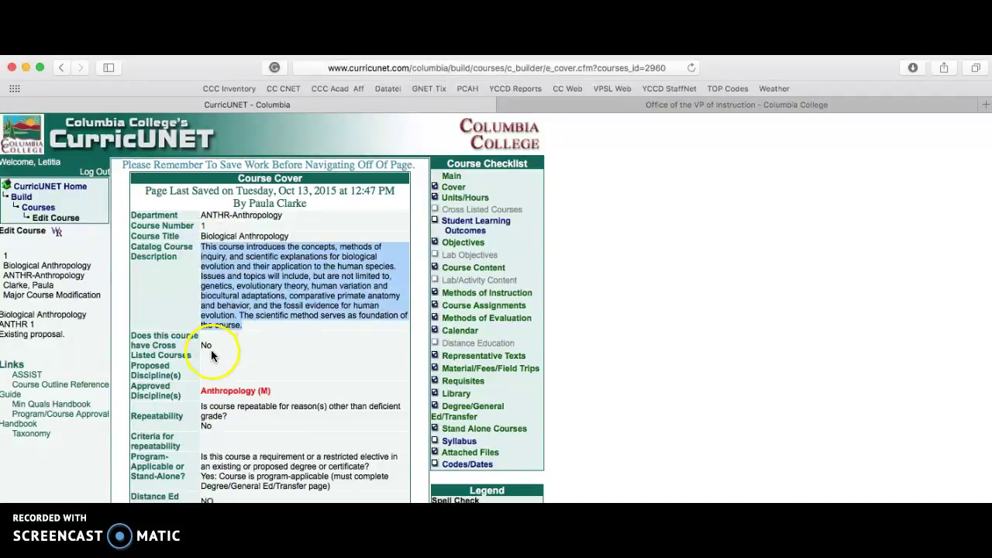
triple_click(211, 345)
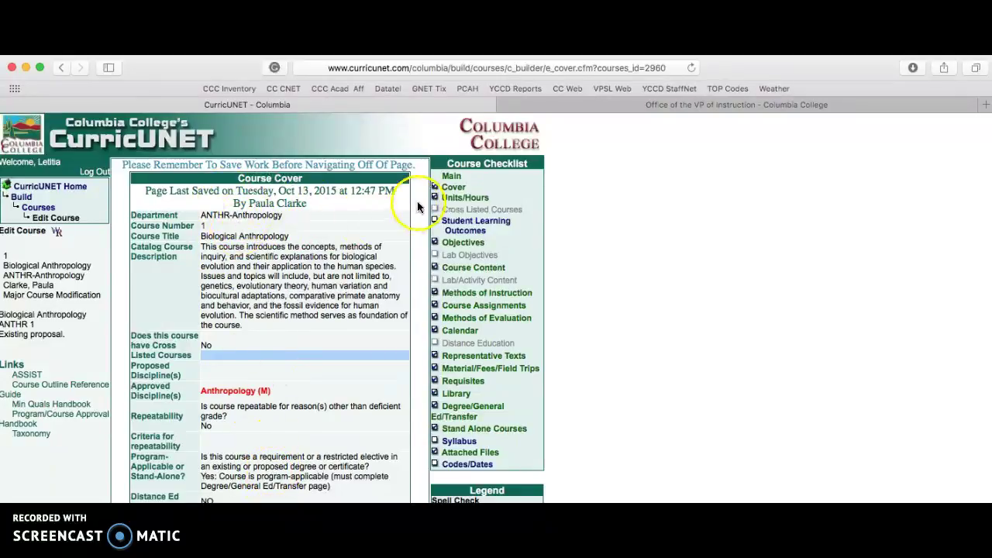
Step: Unlock the course's Units/Hours page for editing and mark it finished again
click(472, 199)
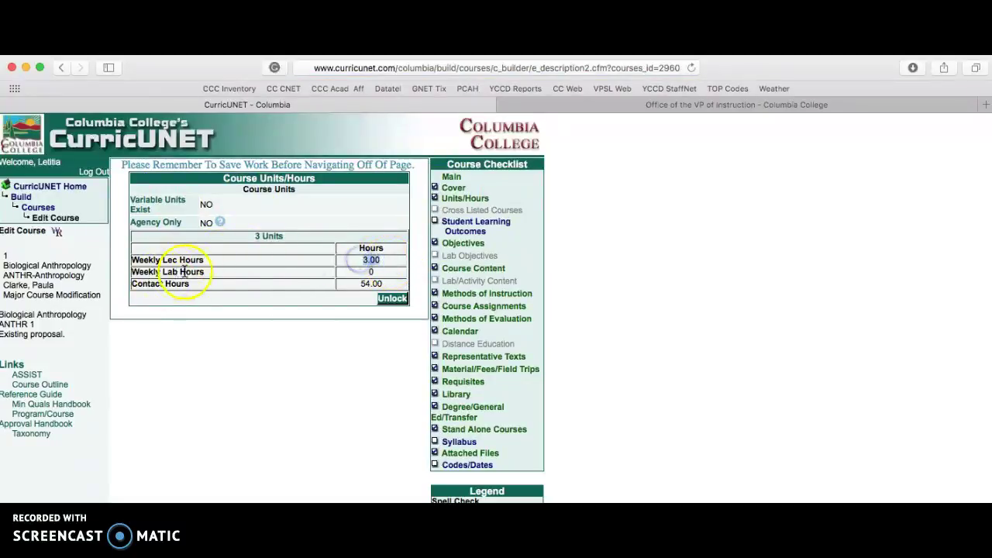
click(159, 285)
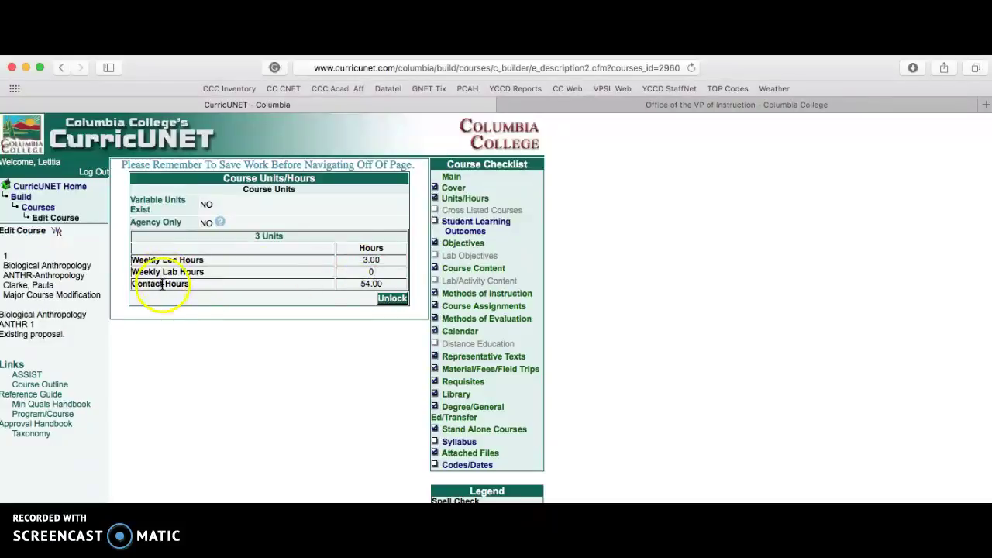
click(395, 300)
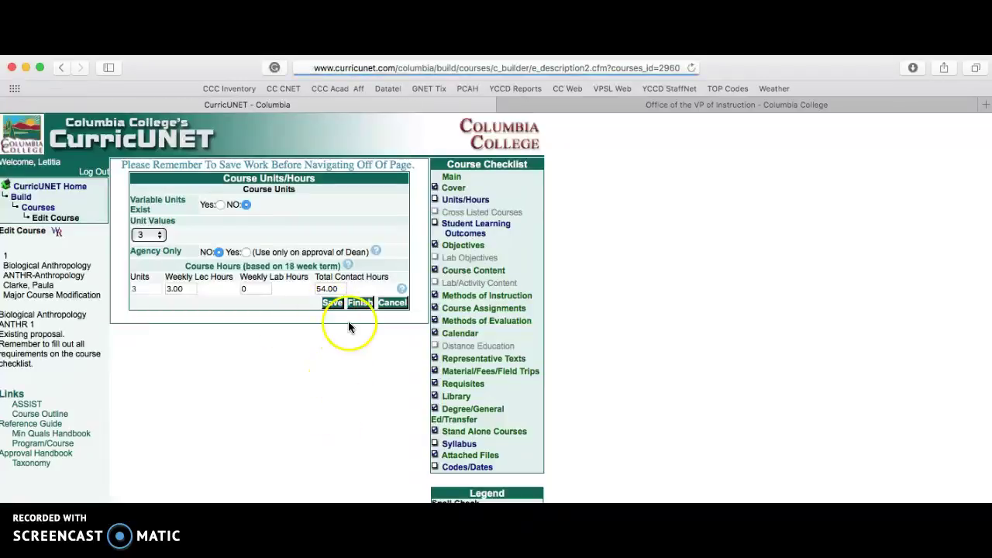
click(360, 304)
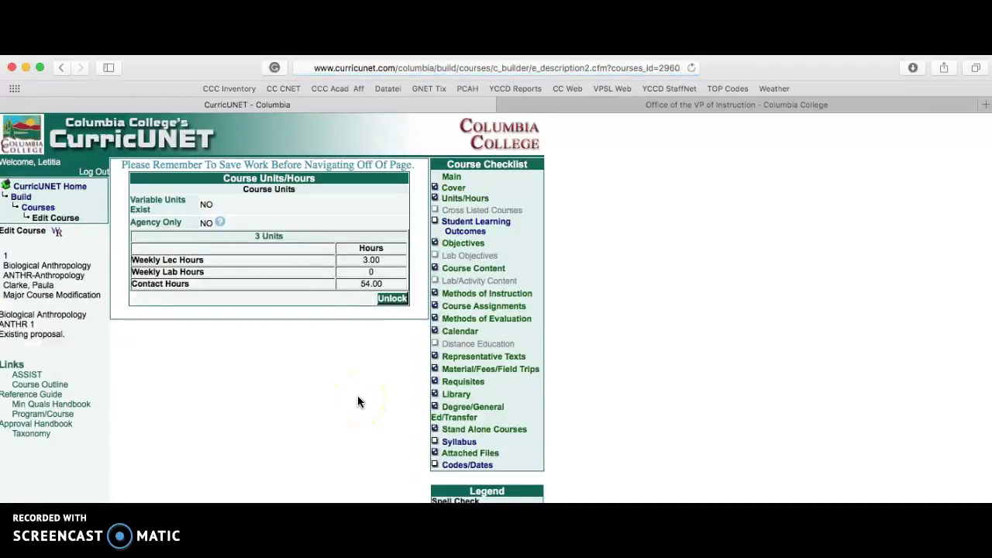
Step: Look through the course checklist pages from Objectives through Course Assignments, Calendar, Representative Texts and Stand Alone Courses to Codes/Dates
click(458, 243)
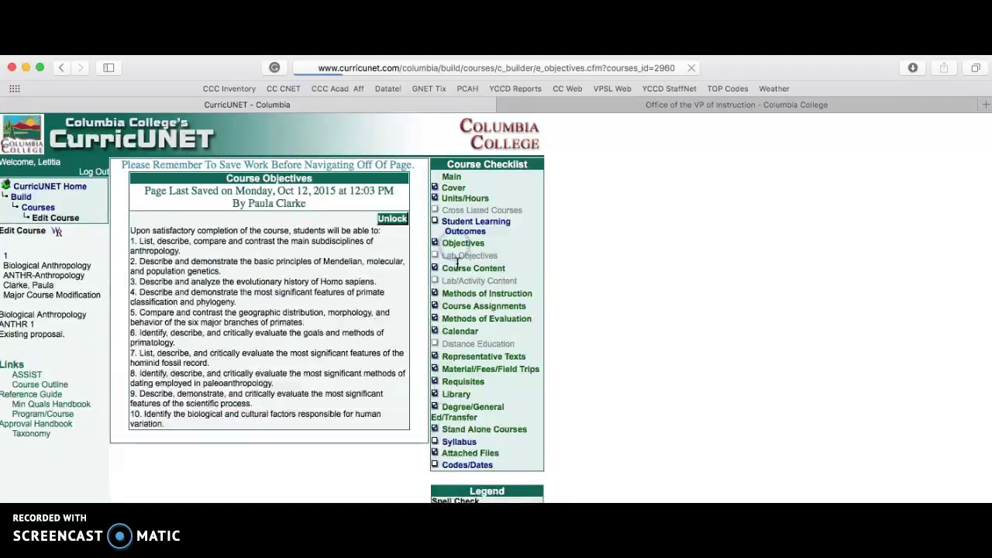
click(460, 293)
click(458, 314)
click(457, 334)
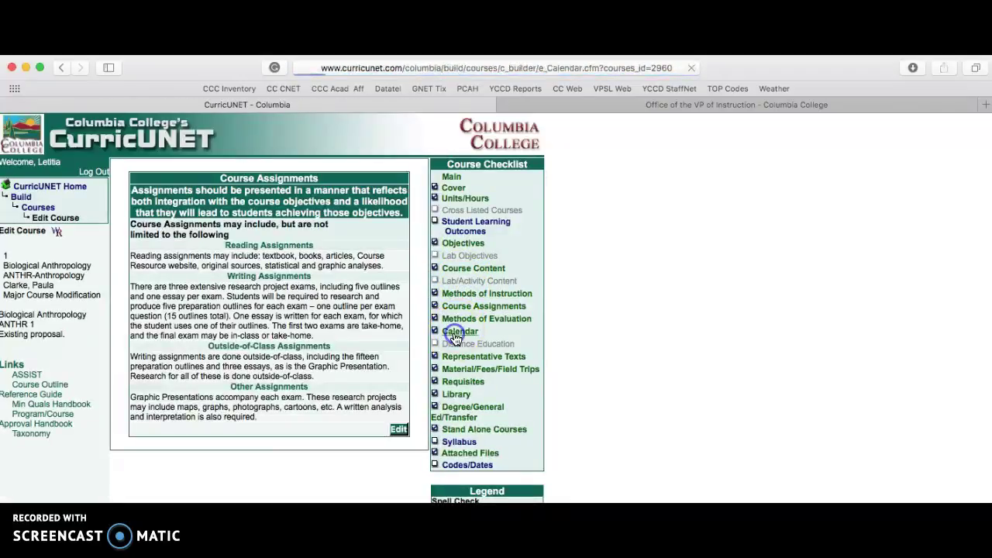
click(585, 357)
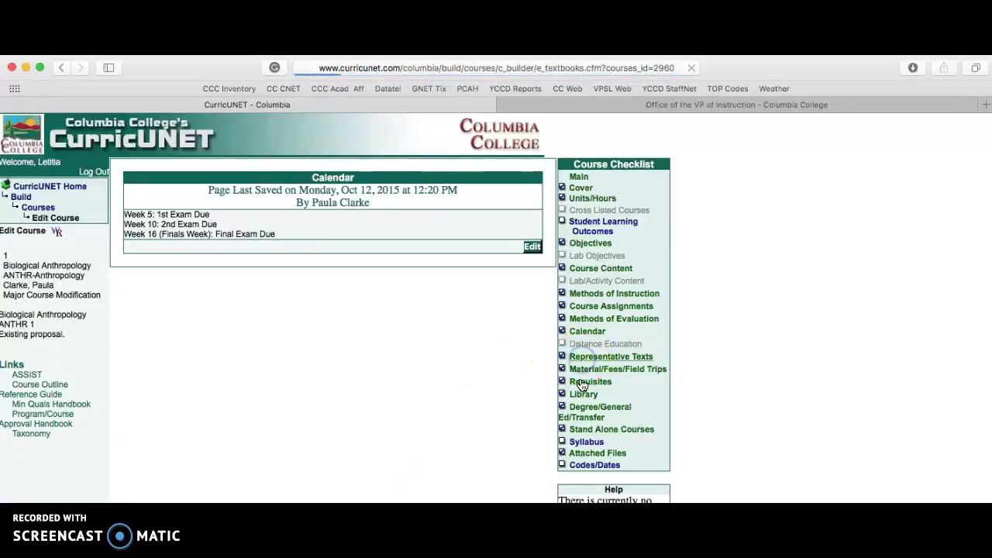
click(470, 431)
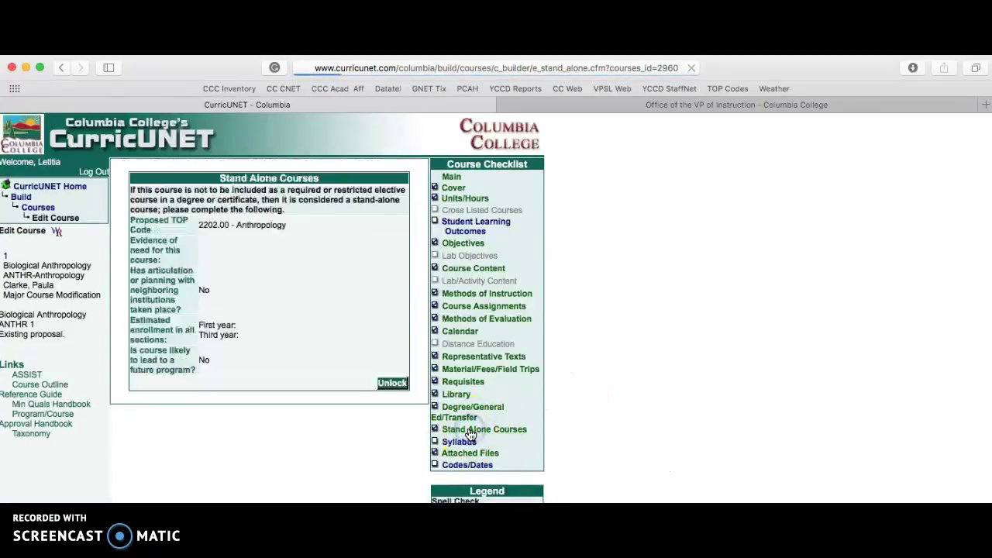
click(462, 466)
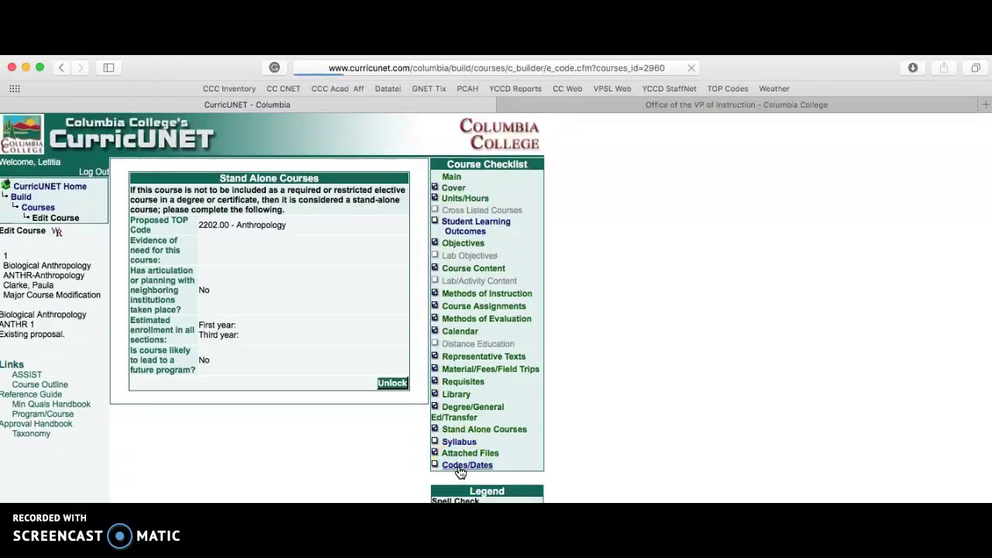
Step: Examine the course's Codes/Dates page, covering the special dates, Instructional Services terms, and Classification & Codes entries
click(338, 298)
scroll(337, 299, down, 1)
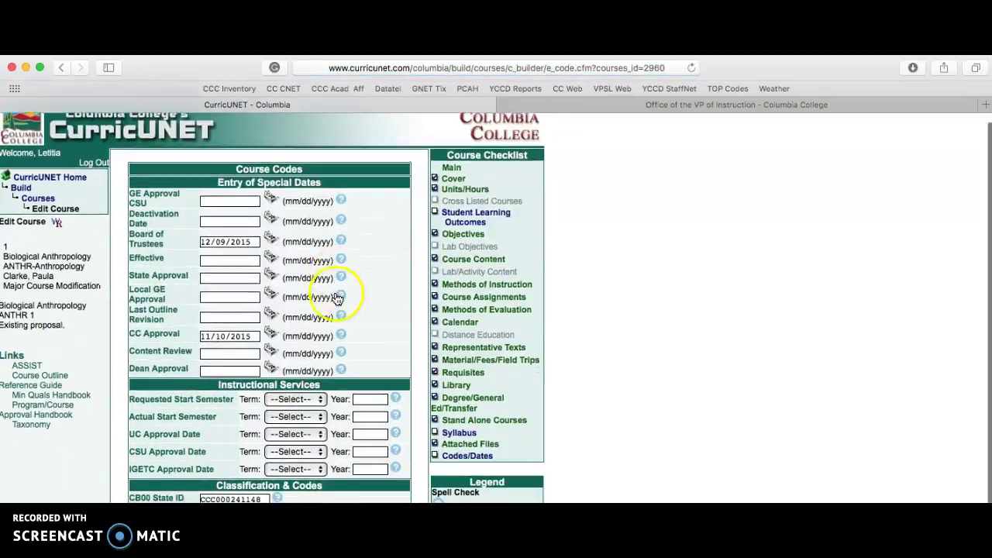
scroll(337, 298, down, 3)
scroll(338, 298, up, 3)
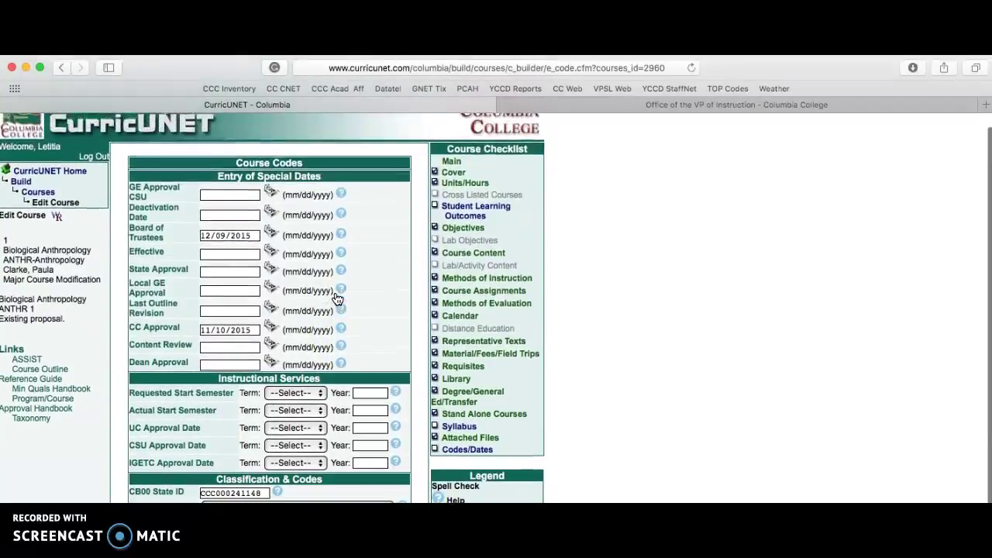
click(302, 363)
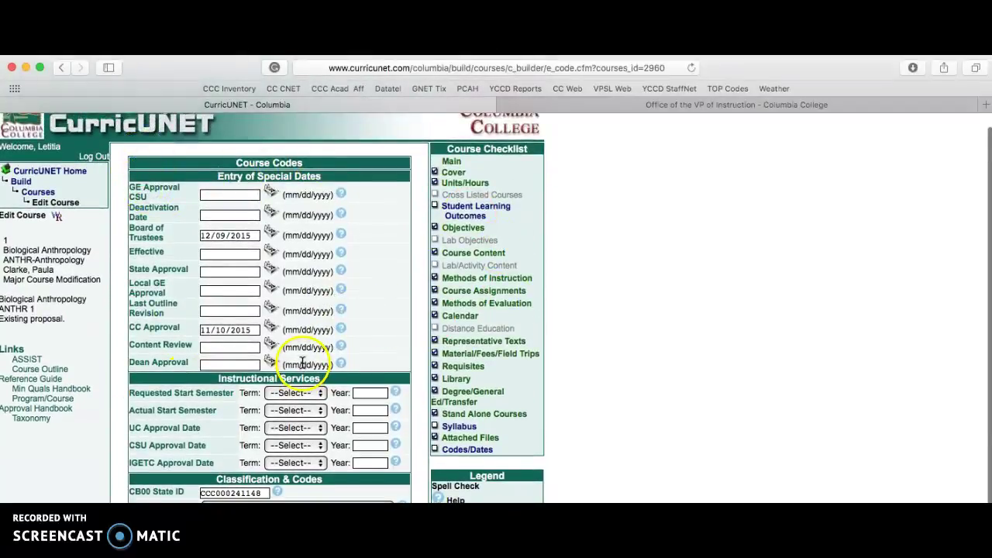
scroll(303, 363, down, 5)
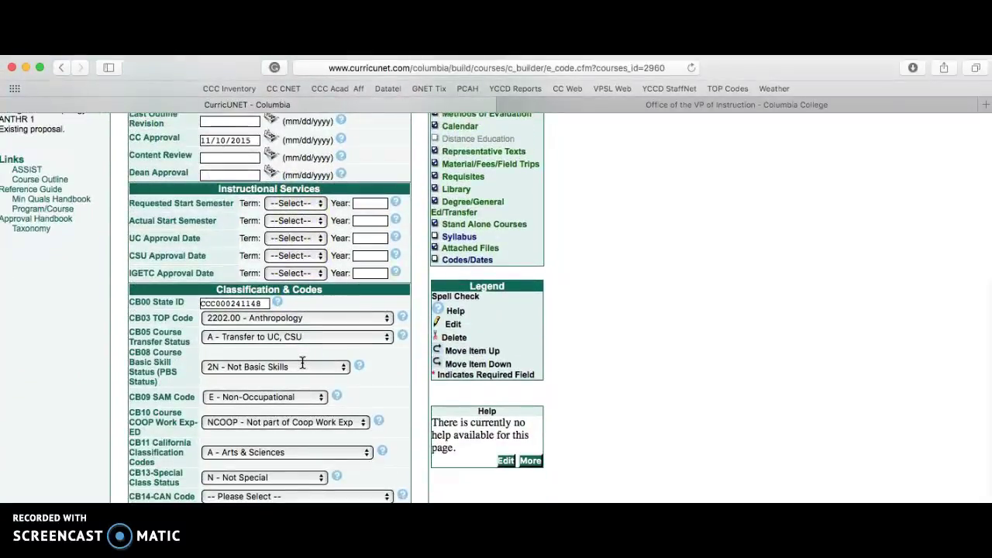
scroll(336, 352, up, 4)
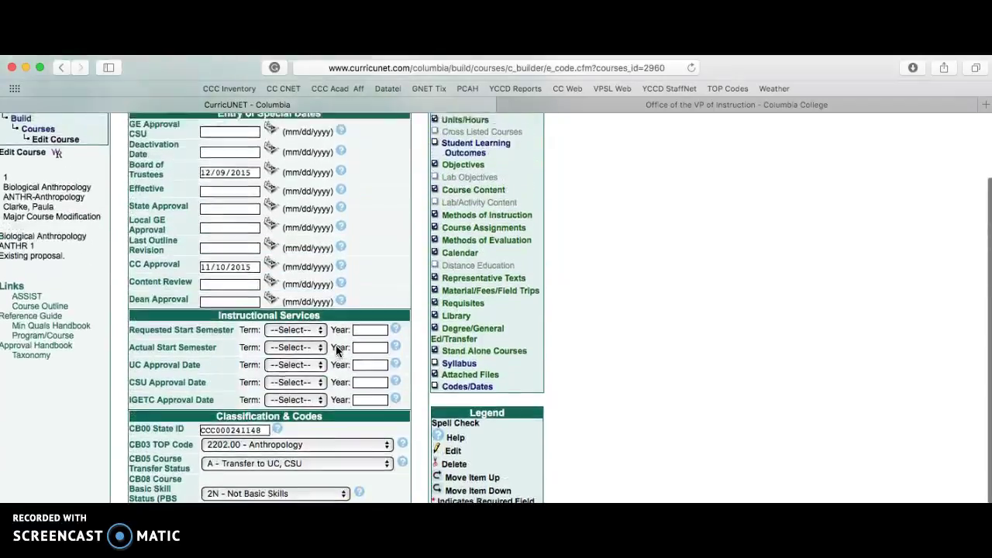
scroll(336, 351, up, 3)
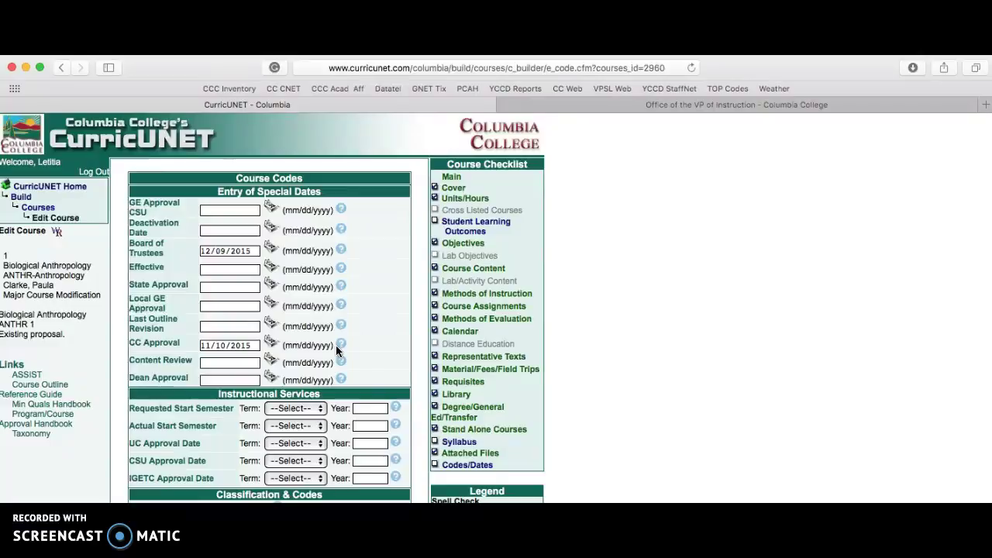
scroll(354, 323, down, 5)
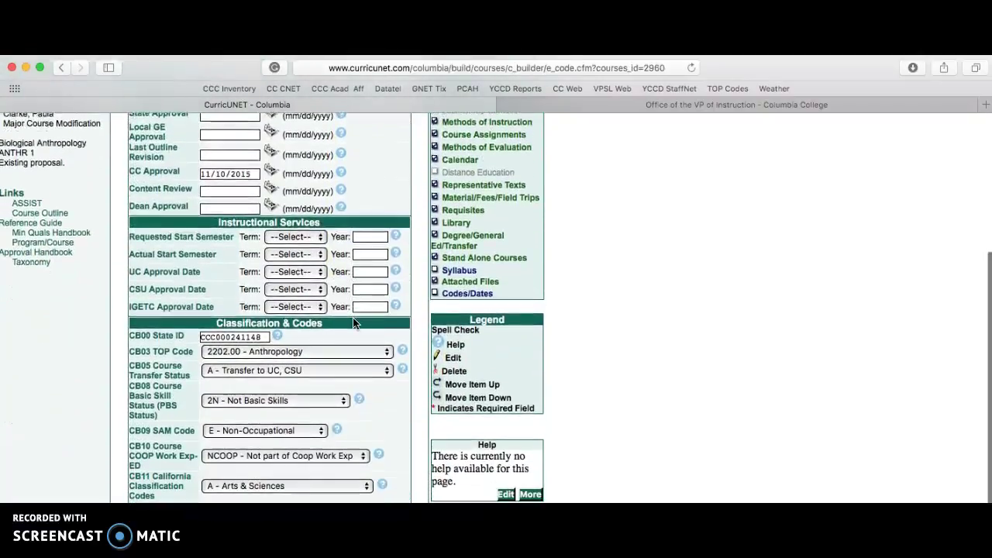
scroll(203, 366, down, 1)
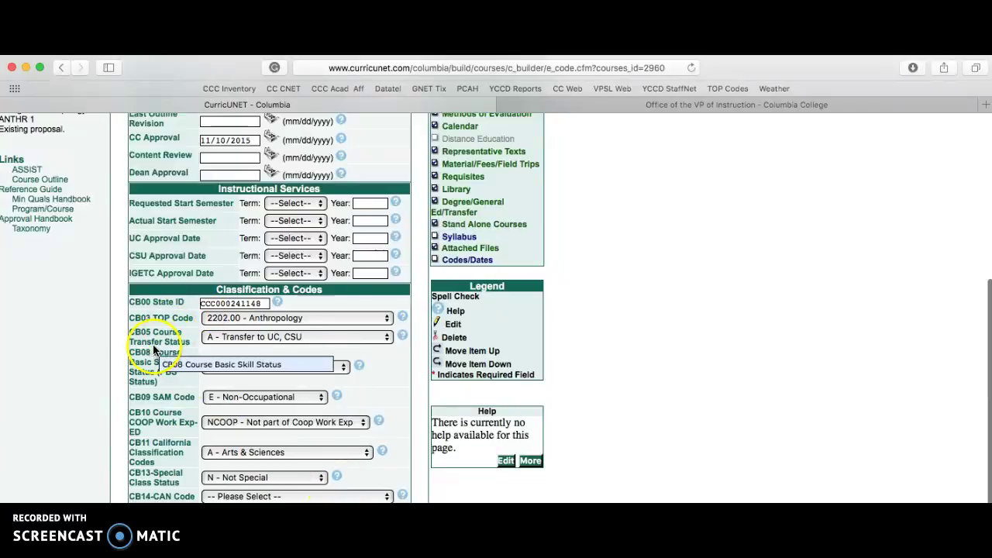
scroll(219, 415, down, 1)
scroll(233, 388, up, 5)
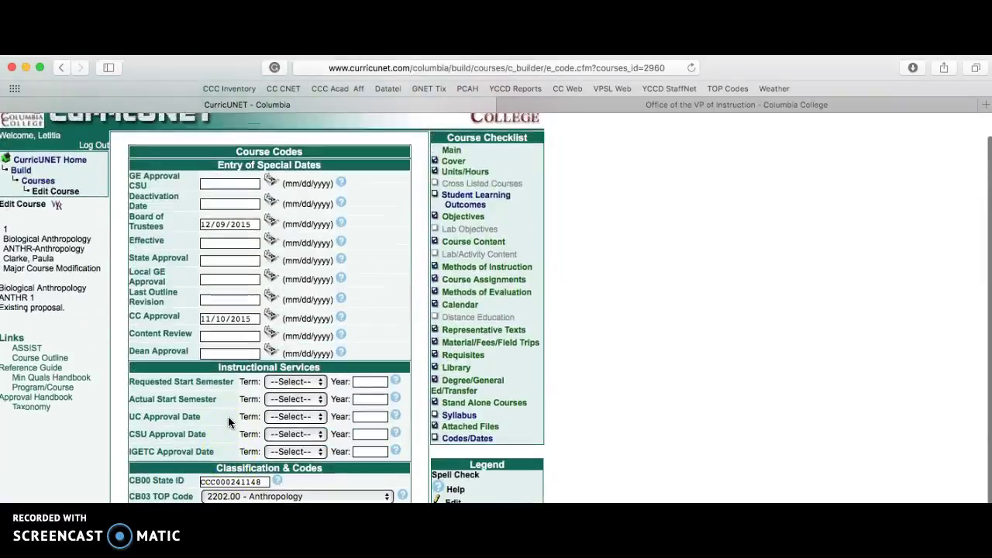
Step: Check the CC Approval and Board of Trustees dates among the special dates against each other, highlighting each, and return to the classification codes
drag(259, 318, 212, 319)
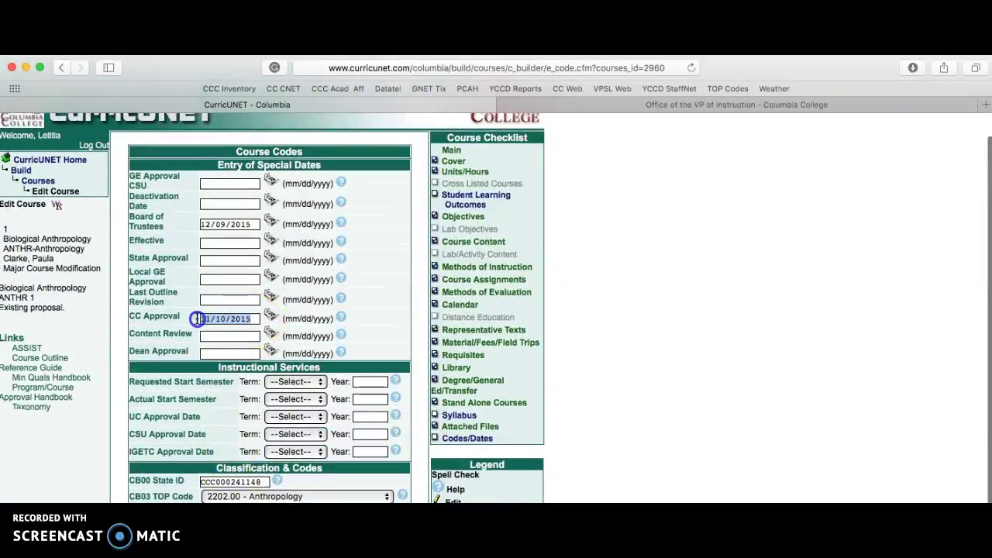
drag(259, 224, 203, 221)
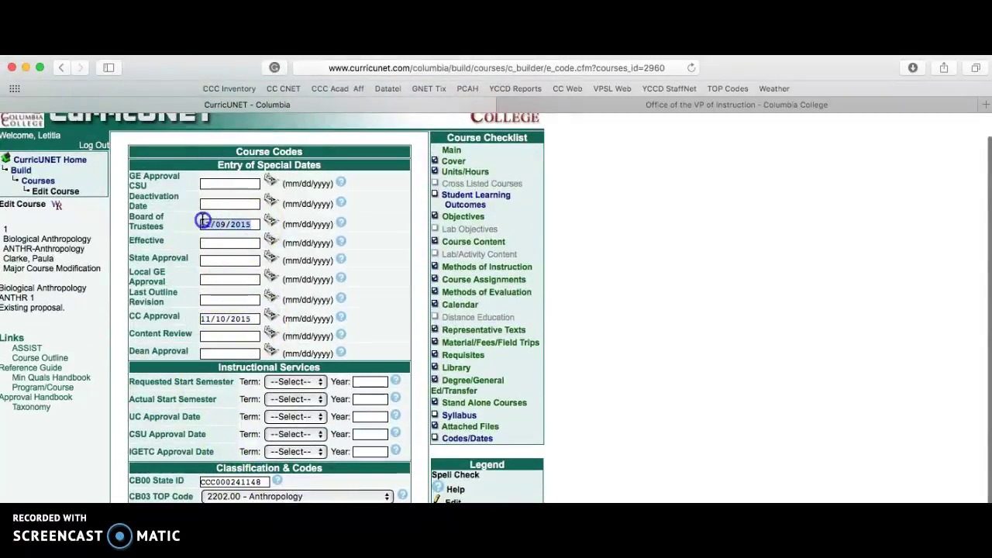
click(651, 341)
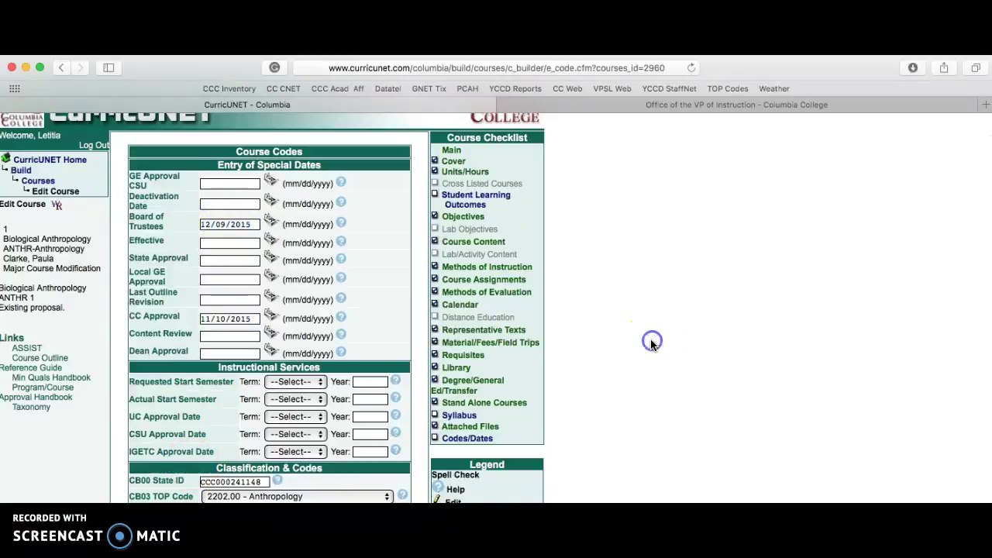
click(220, 318)
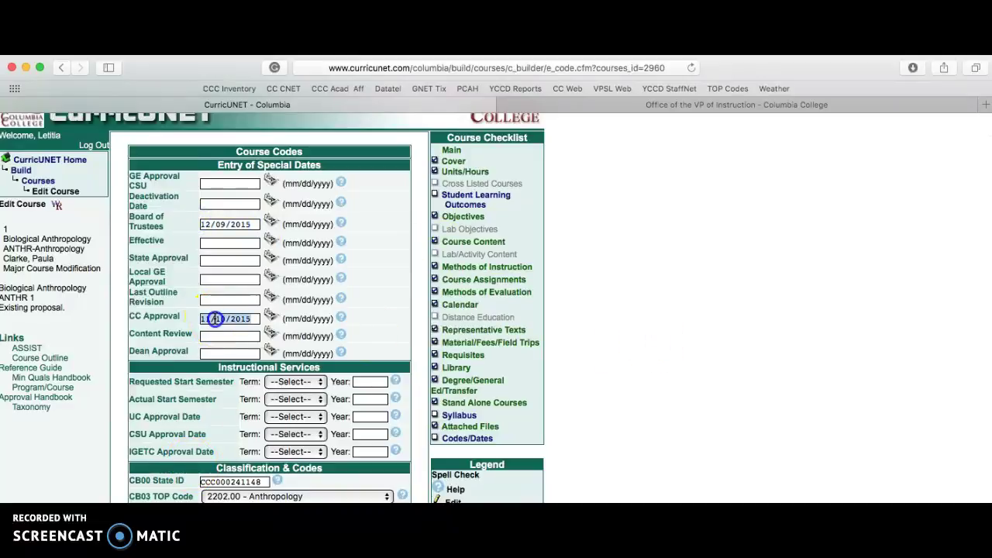
click(241, 224)
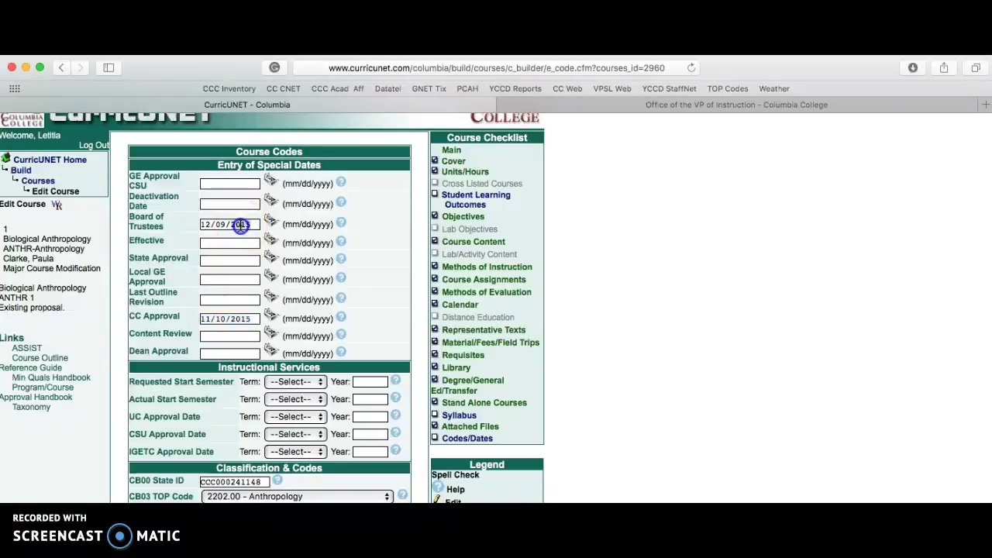
scroll(734, 272, down, 5)
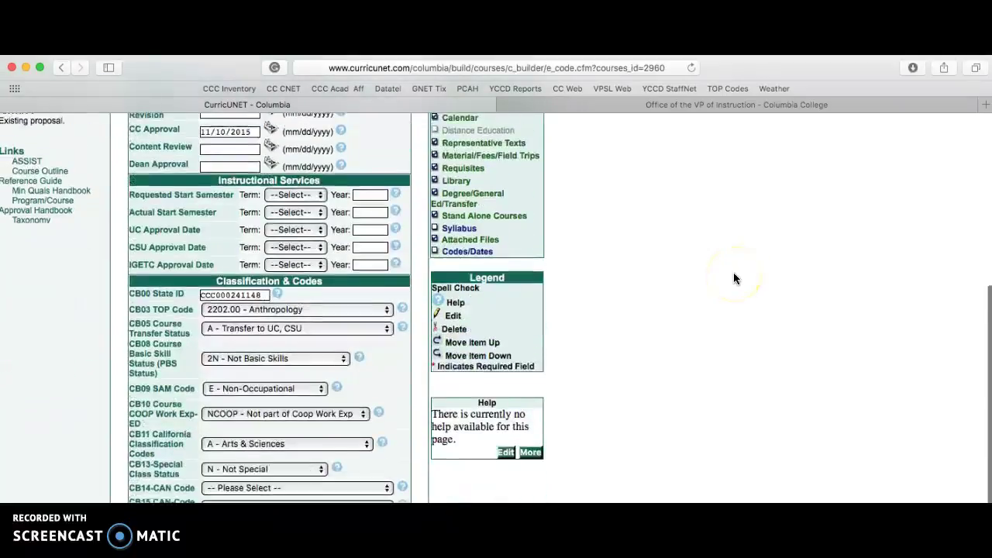